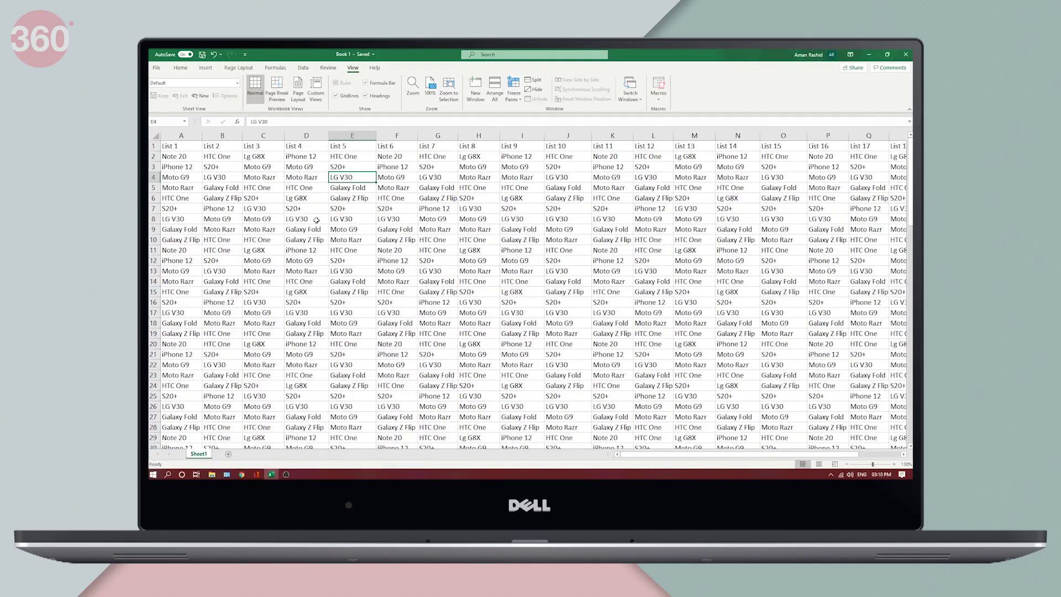
# Make the List 1 – List 20 header cells in row 1 bold.
pyautogui.click(276, 168)
pyautogui.click(396, 208)
pyautogui.scroll(-3, 491, 323)
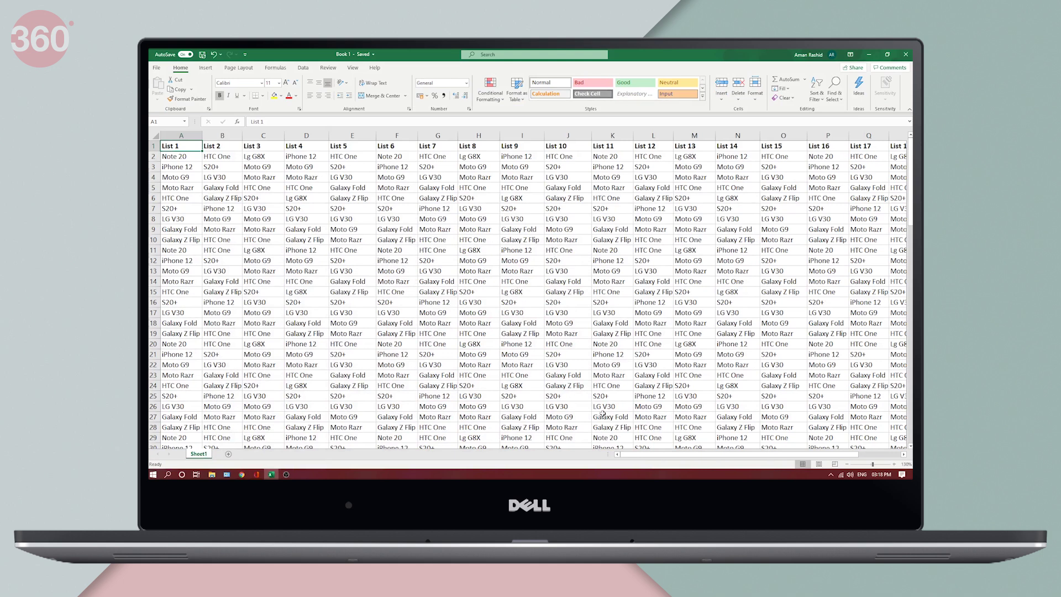
# Select column T (List 20) and row 100, then scroll back to column A.
pyautogui.moveTo(668, 454); pyautogui.dragTo(711, 454)
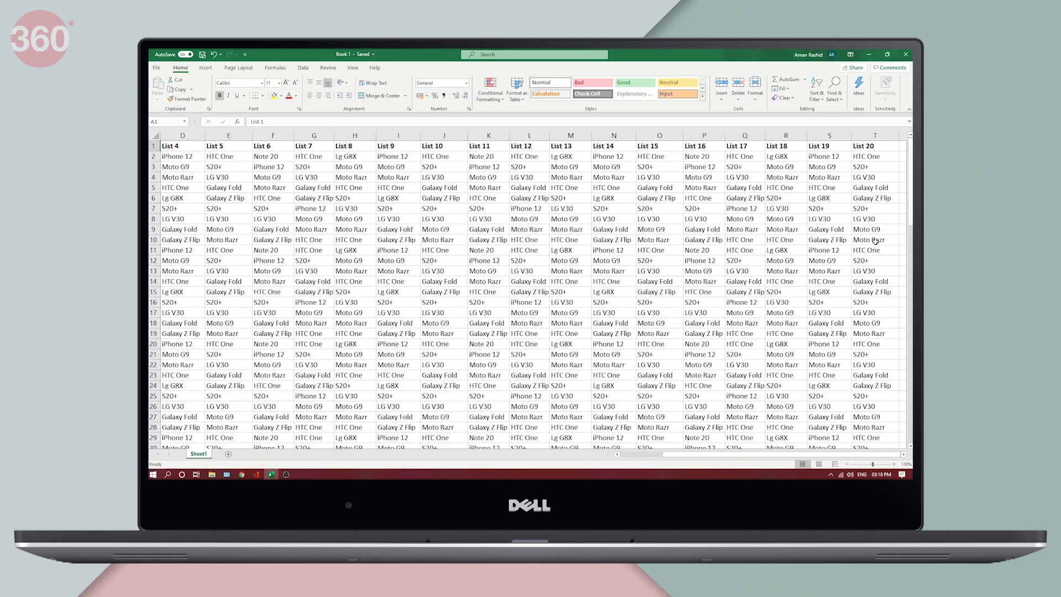
pyautogui.click(879, 136)
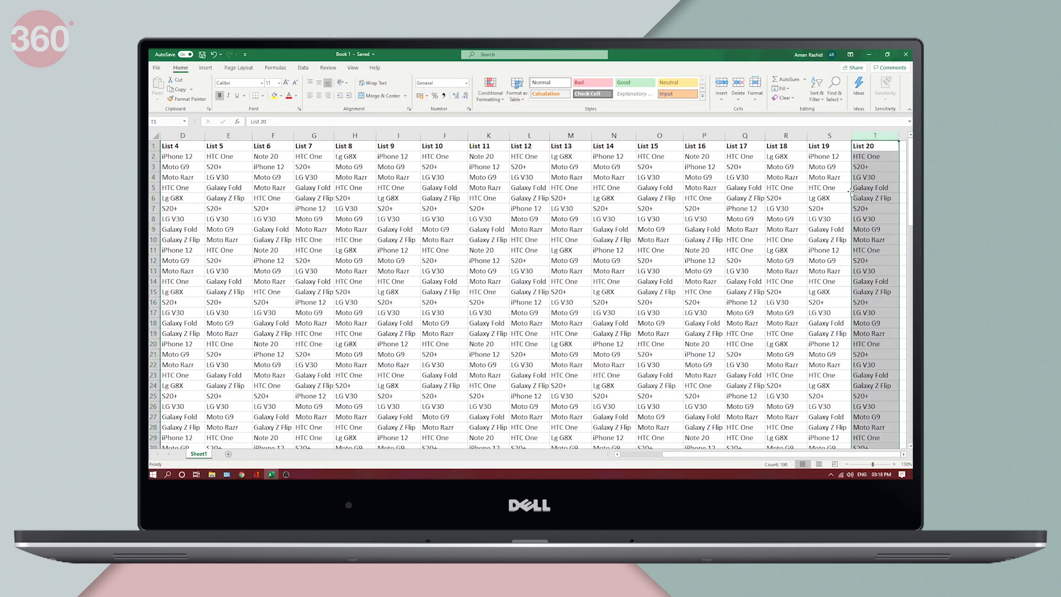
pyautogui.scroll(-20, 650, 358)
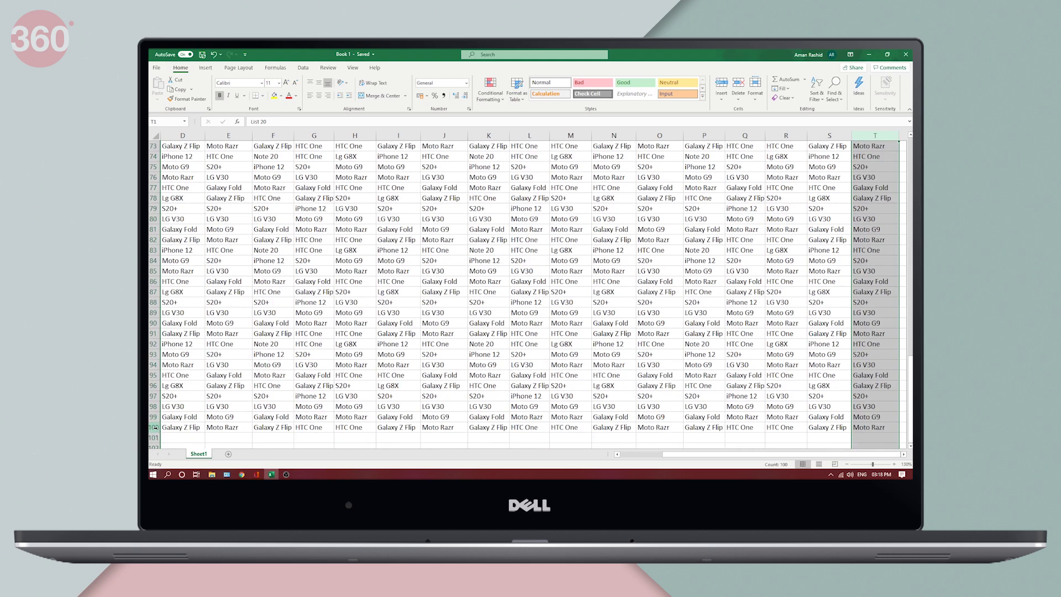
pyautogui.click(155, 427)
pyautogui.scroll(12, 485, 314)
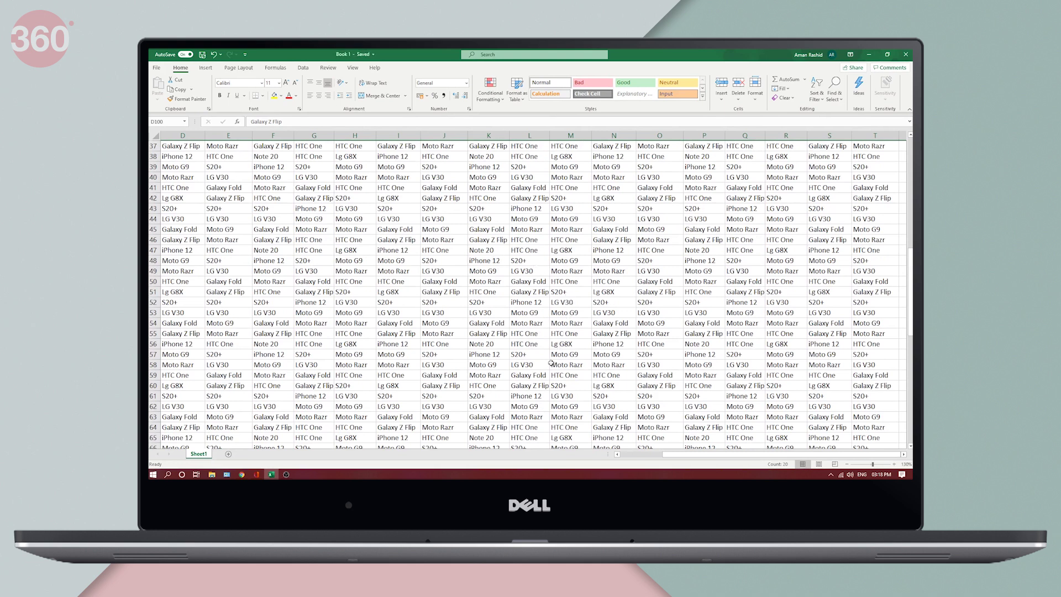
pyautogui.moveTo(702, 453)
pyautogui.mouseDown()
pyautogui.moveTo(671, 460)
pyautogui.moveTo(709, 458)
pyautogui.mouseUp()
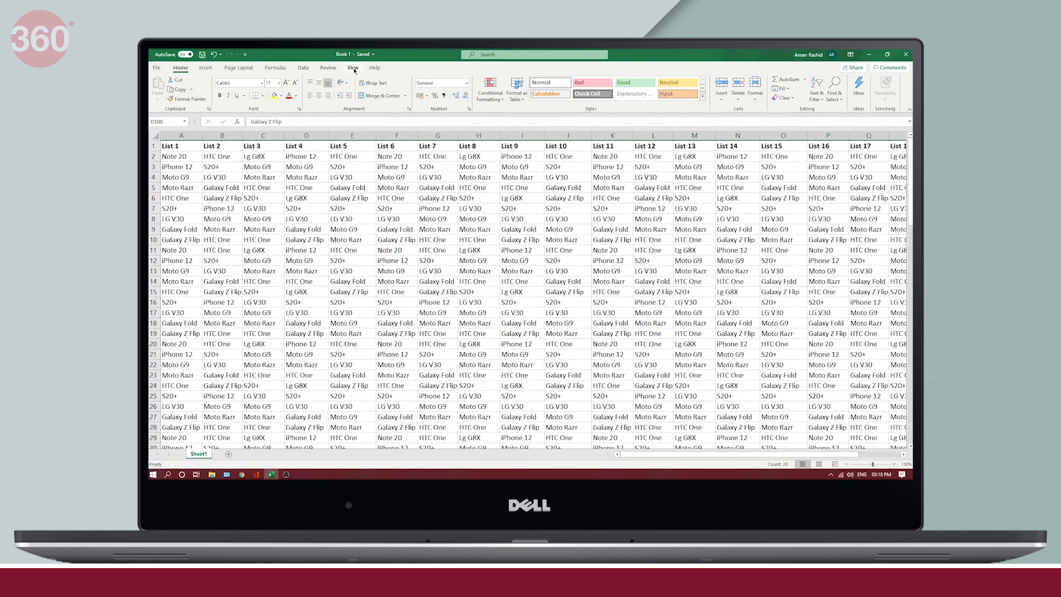
# Apply Freeze Top Row and scroll down to confirm the List headers in row 1 stay visible.
pyautogui.click(352, 68)
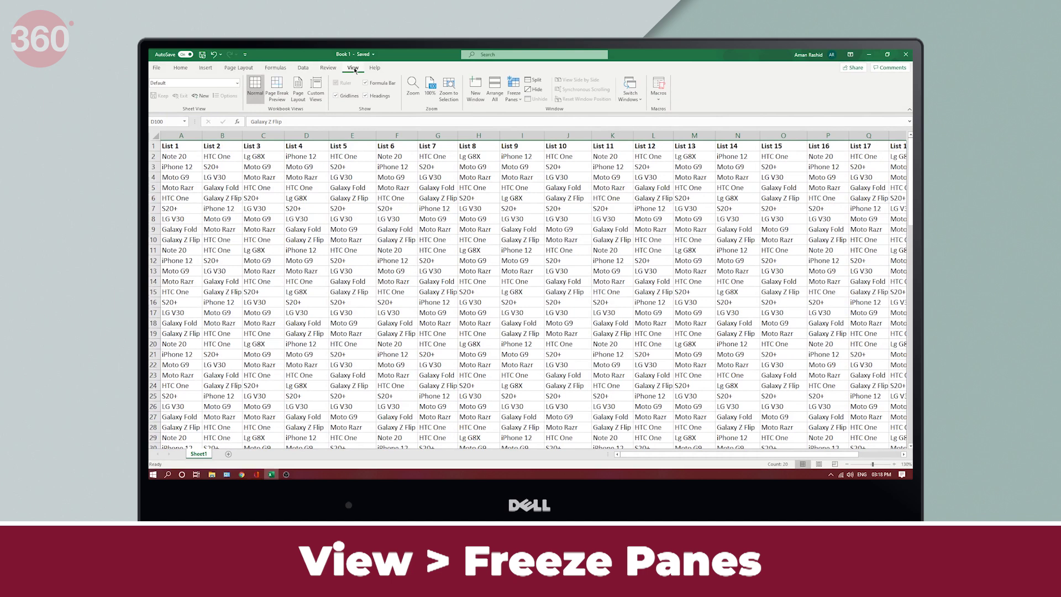
pyautogui.click(514, 97)
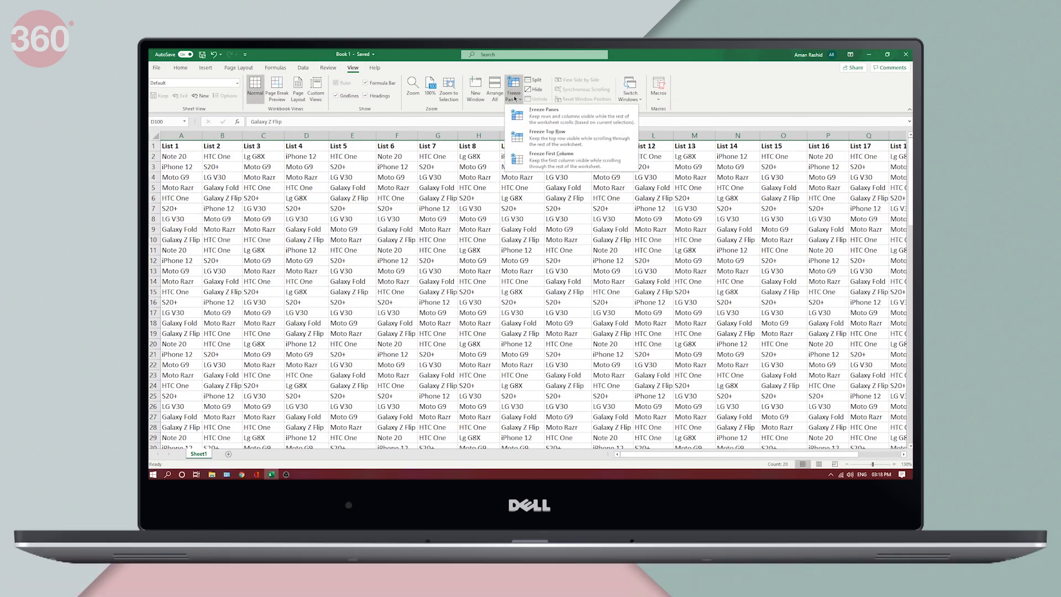
pyautogui.click(561, 139)
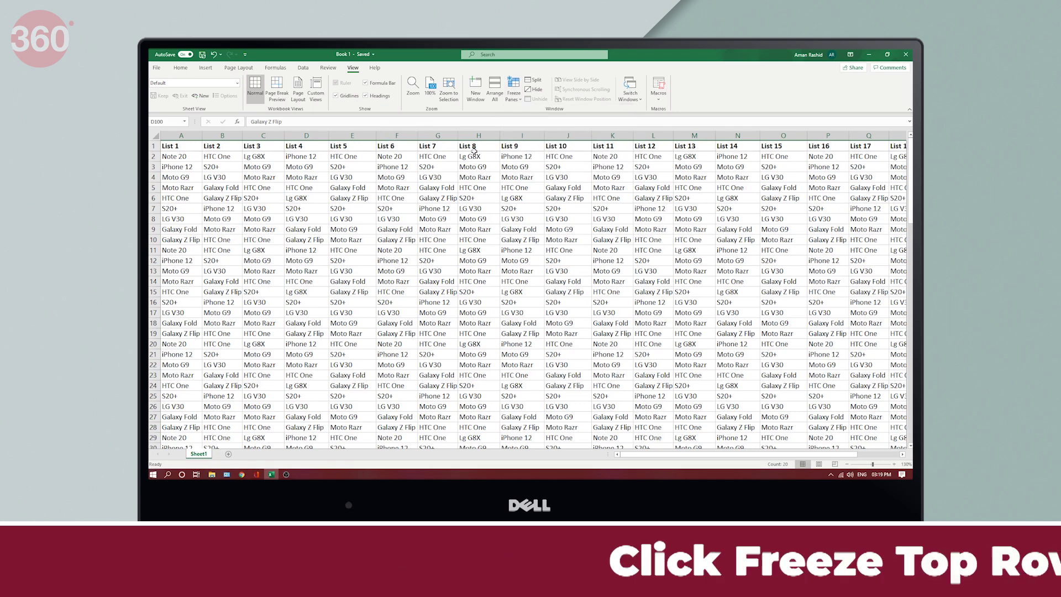
pyautogui.scroll(-1, 530, 283)
pyautogui.scroll(-12, 530, 283)
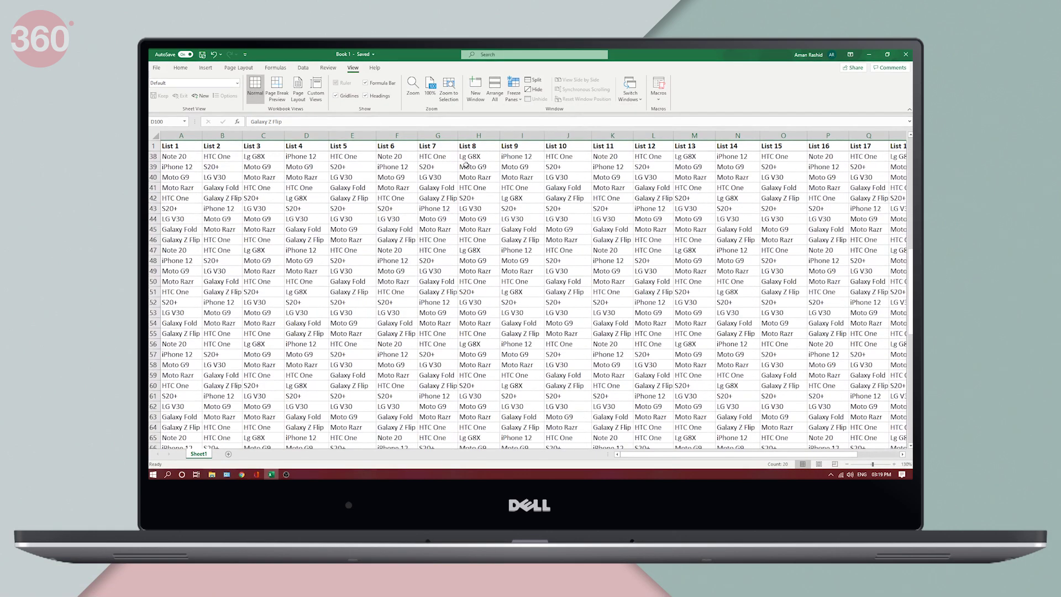
pyautogui.click(176, 147)
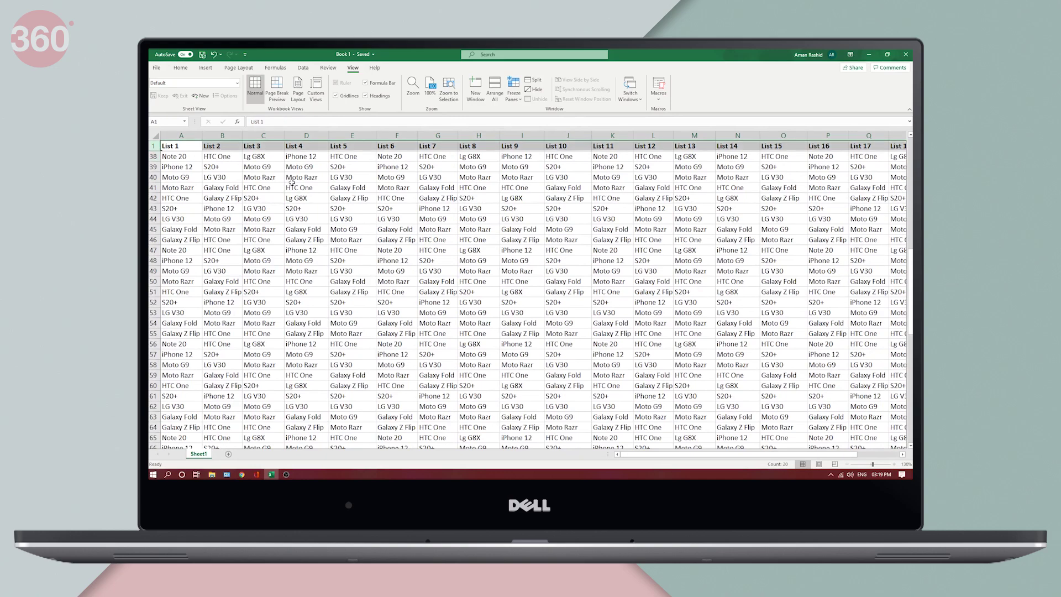
pyautogui.scroll(-6, 431, 238)
pyautogui.scroll(12, 436, 240)
pyautogui.scroll(6, 435, 240)
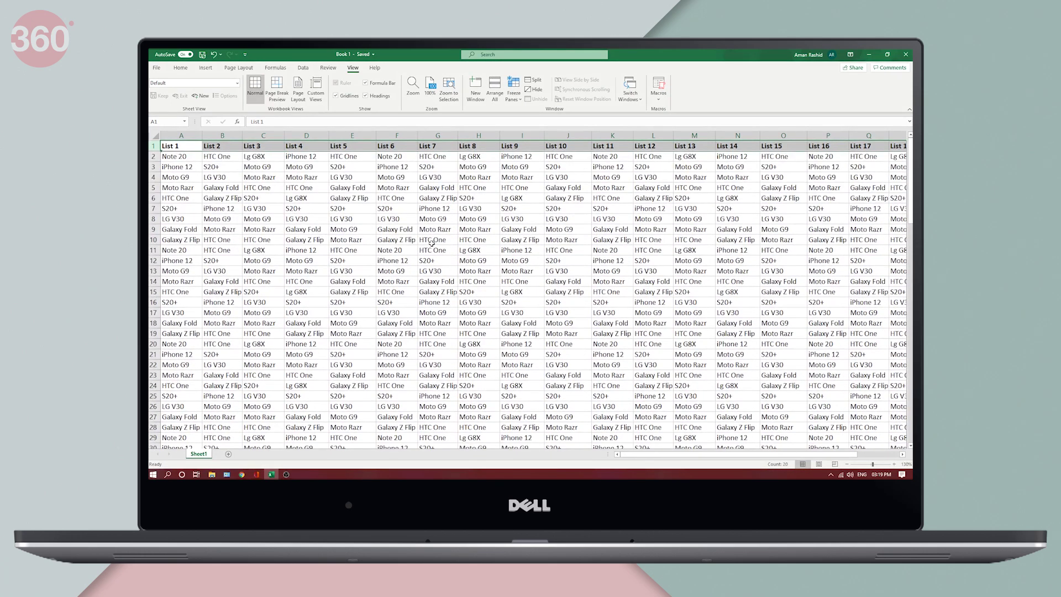
# Apply Freeze First Column and scroll right to confirm the List 1 column stays fixed.
pyautogui.click(513, 88)
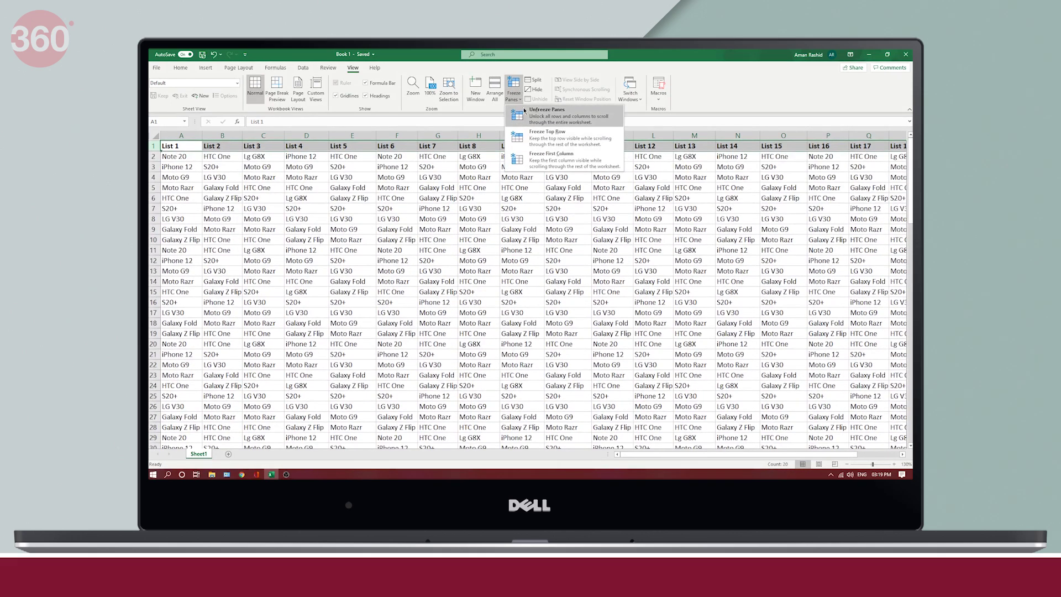
pyautogui.click(592, 160)
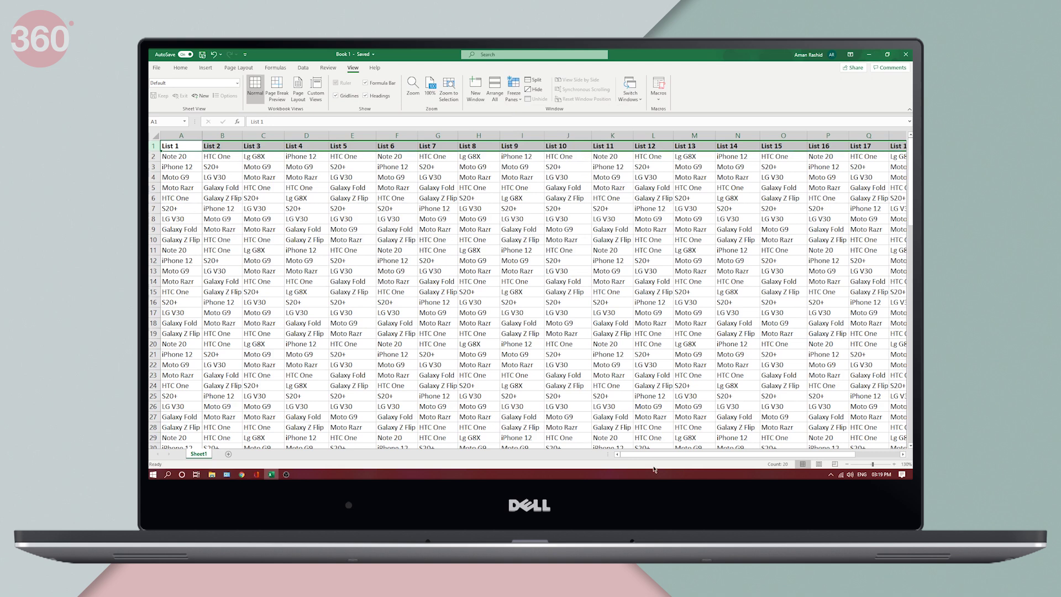
pyautogui.moveTo(659, 450); pyautogui.dragTo(628, 427)
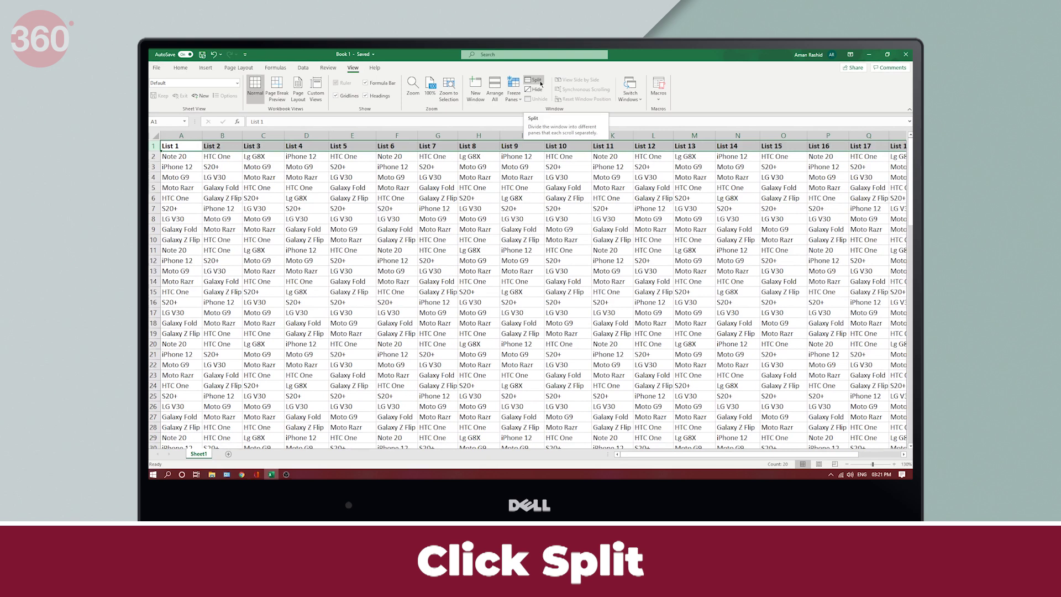
# Split the sheet and place the split intersection just after column A and below row 1.
pyautogui.click(540, 82)
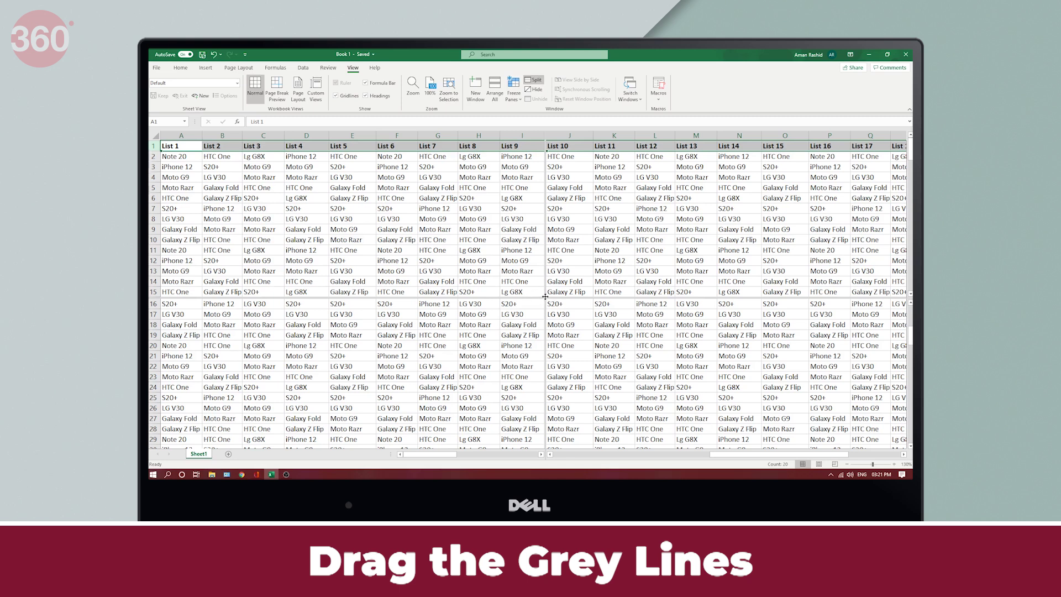
pyautogui.moveTo(545, 296); pyautogui.dragTo(202, 149)
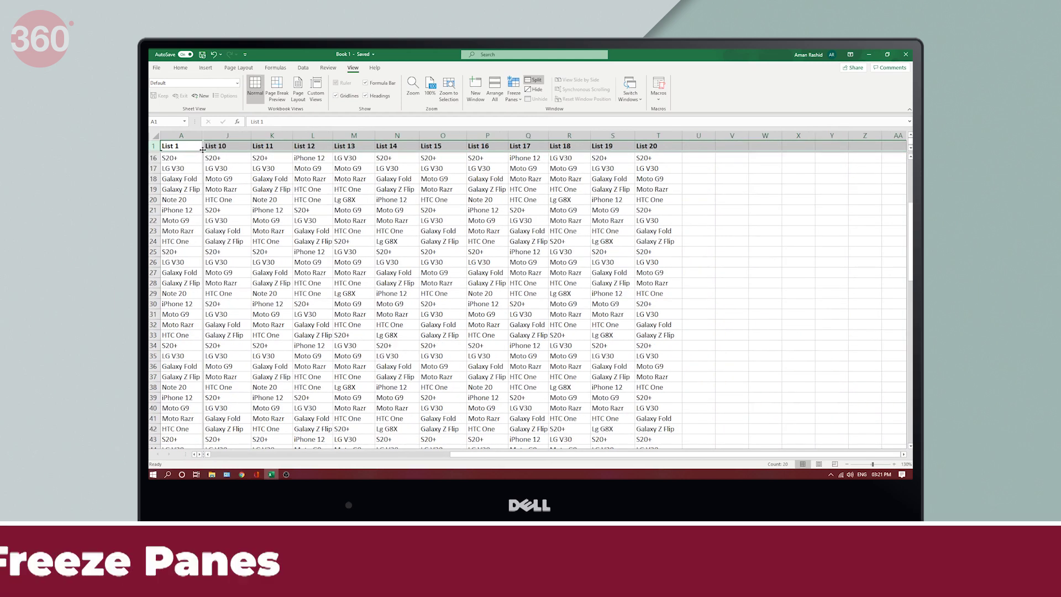
# Freeze Panes at the split, then scroll down and across to verify row 1 and column A.
pyautogui.click(513, 97)
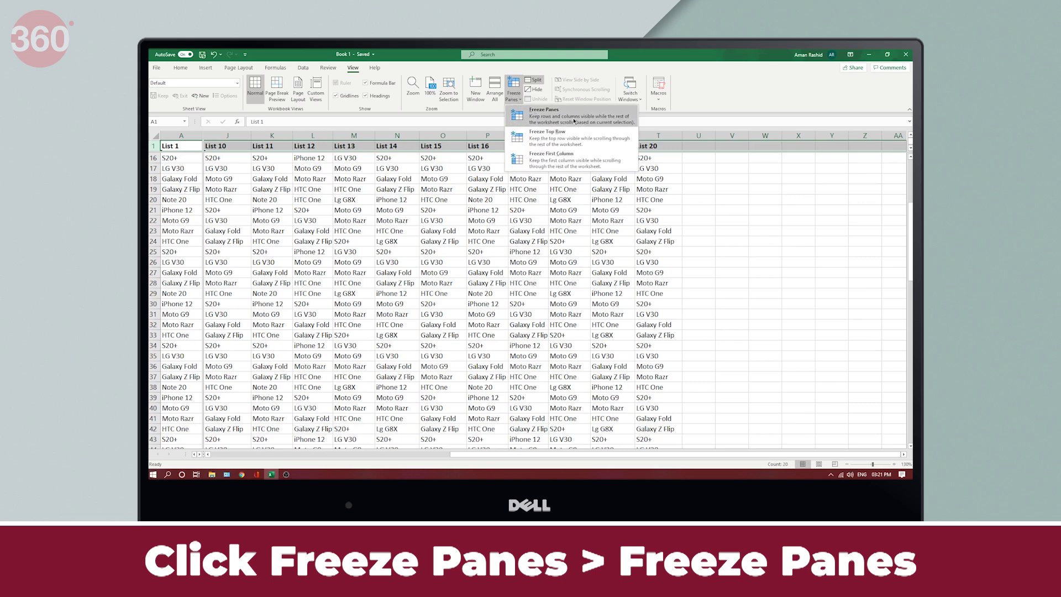
pyautogui.click(573, 121)
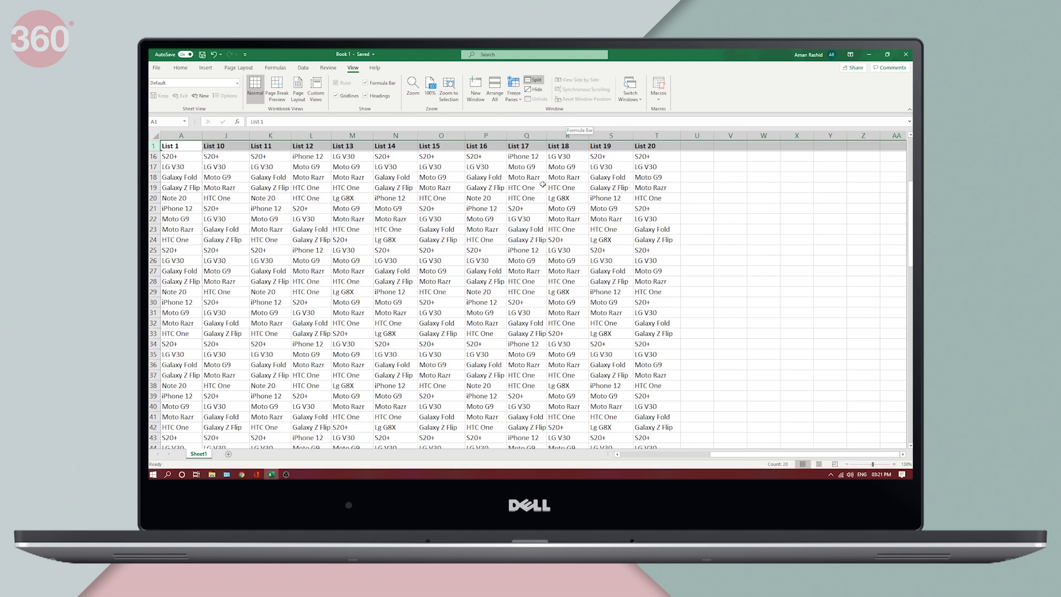
pyautogui.scroll(-7, 554, 317)
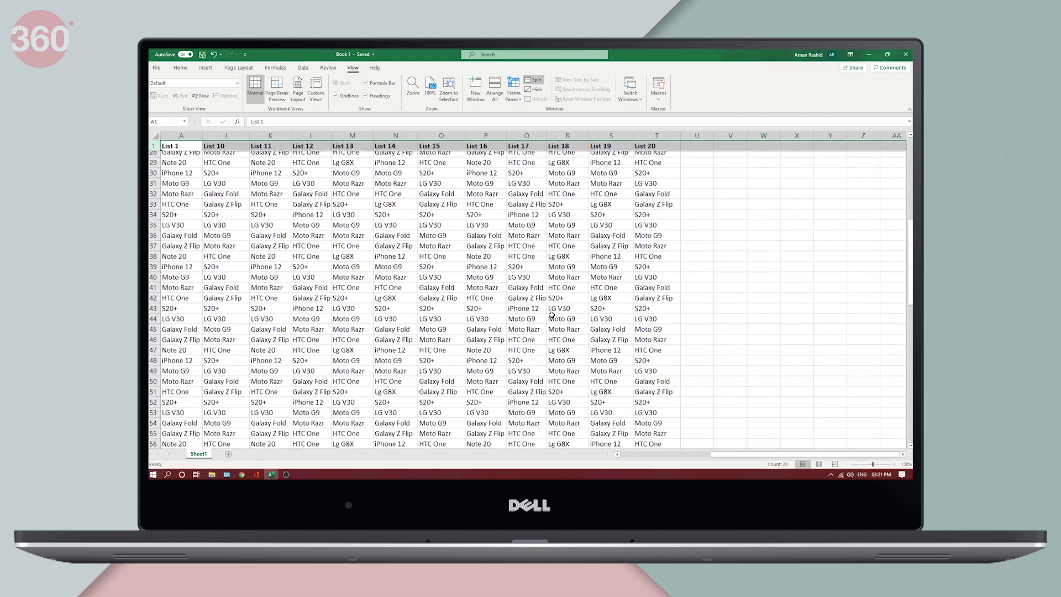
pyautogui.moveTo(755, 459); pyautogui.dragTo(732, 466)
pyautogui.scroll(-5, 598, 327)
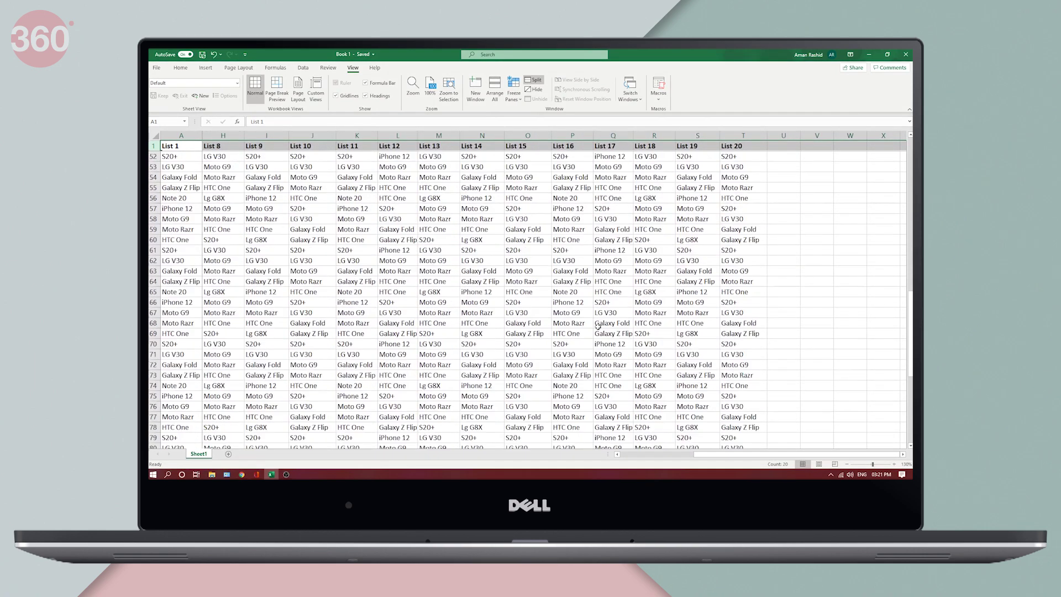
pyautogui.scroll(3, 598, 327)
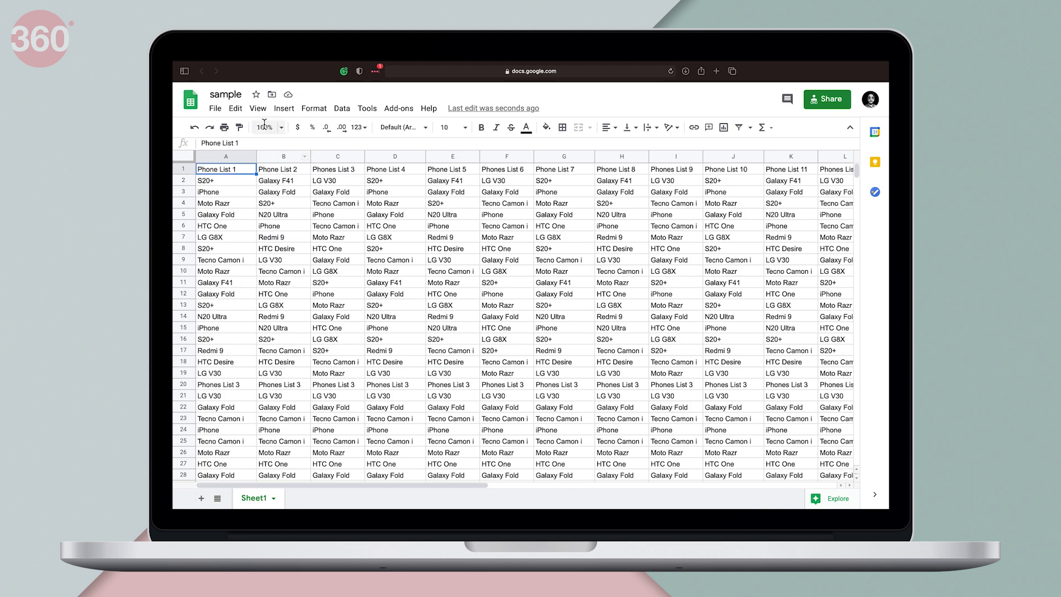
# Freeze the top two rows in Google Sheets and scroll to check them.
pyautogui.click(257, 109)
pyautogui.moveTo(270, 130)
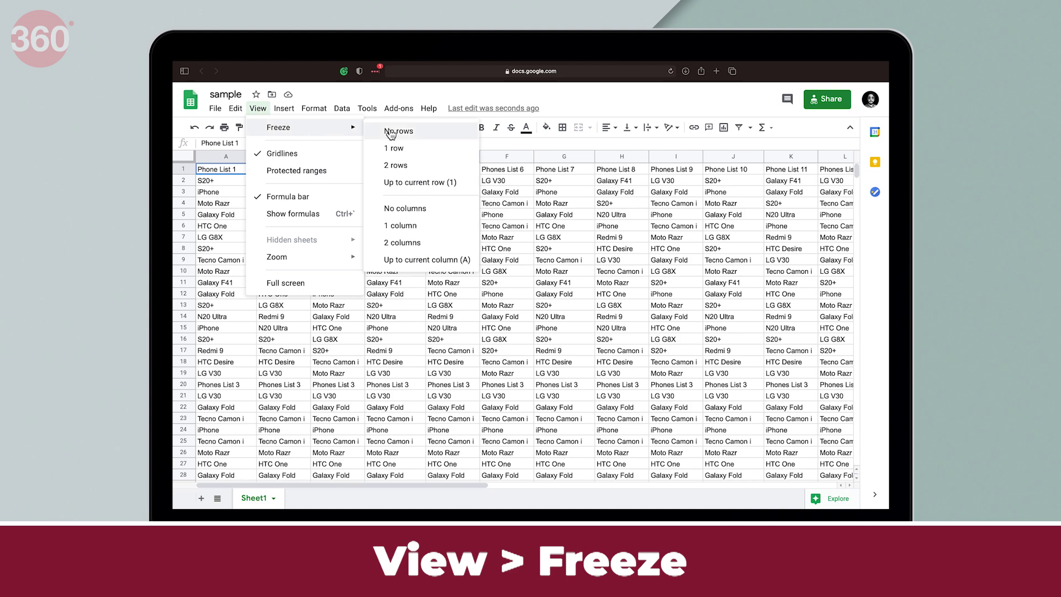
pyautogui.click(442, 174)
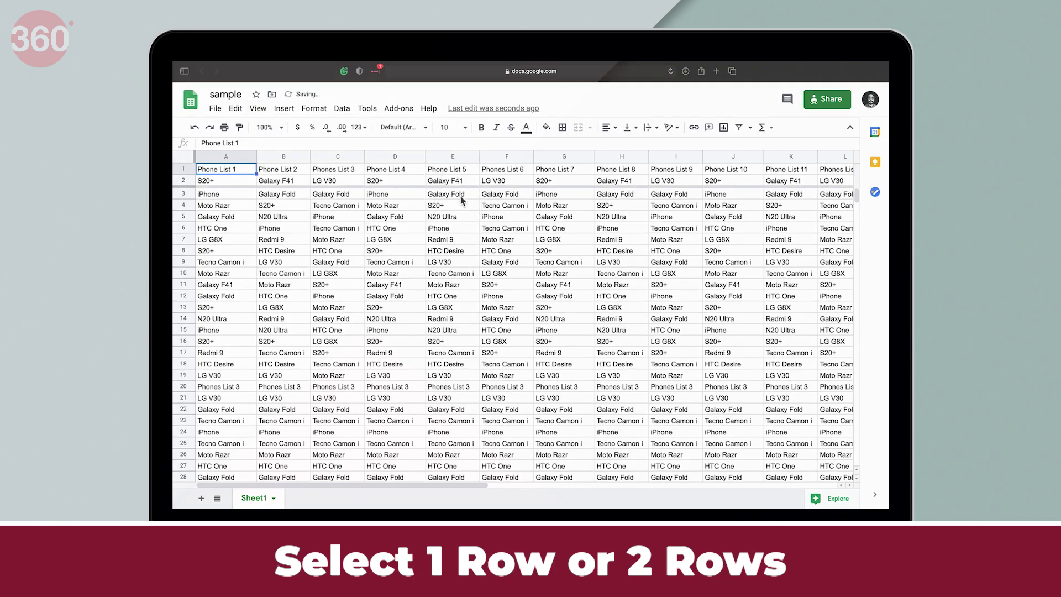
pyautogui.scroll(-5, 513, 249)
pyautogui.scroll(5, 514, 307)
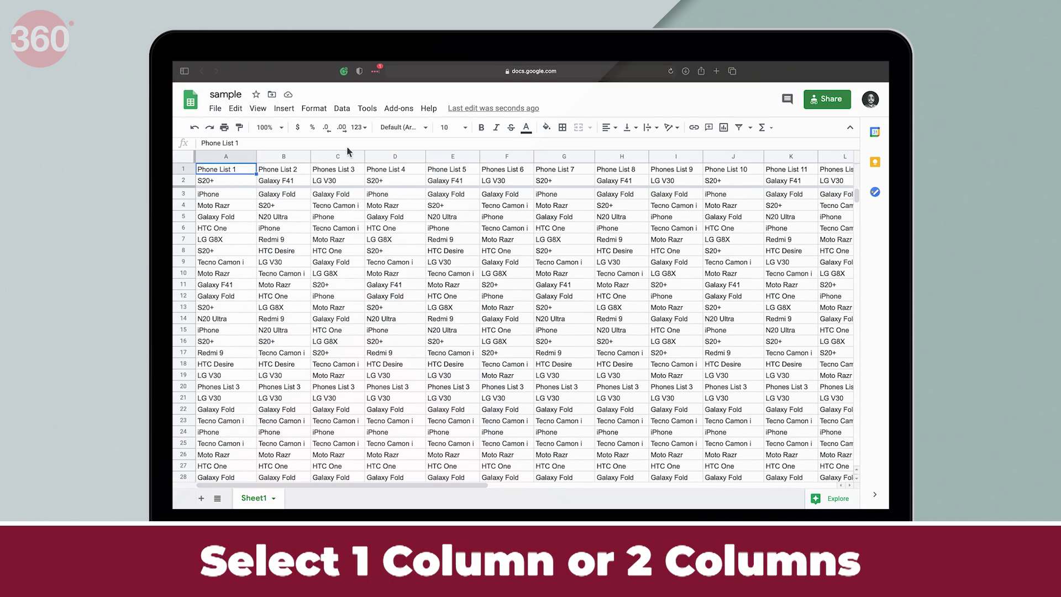
# Freeze the first two columns, A and B.
pyautogui.click(258, 109)
pyautogui.moveTo(304, 133)
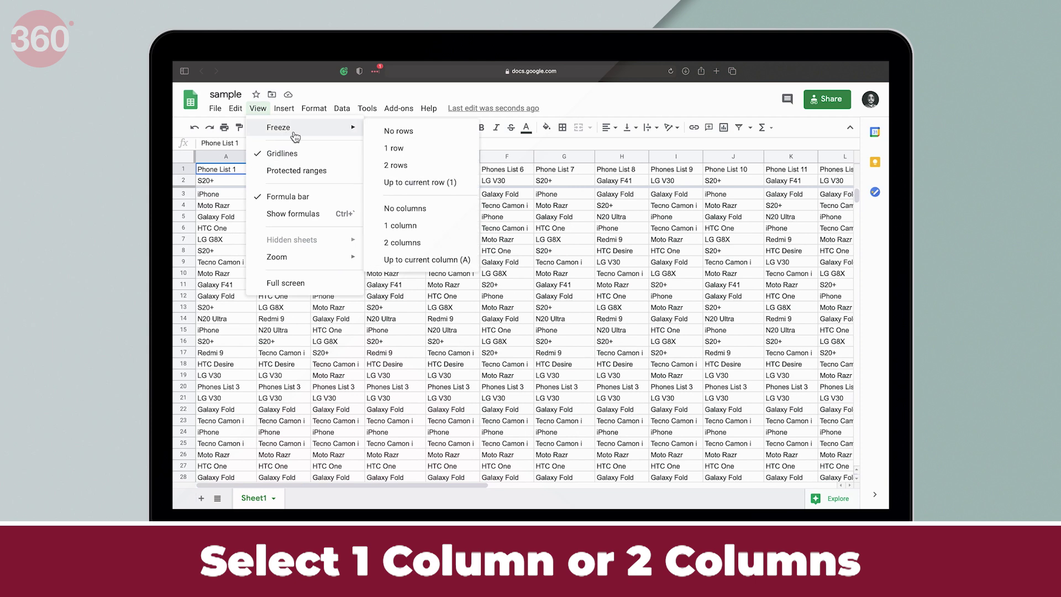
pyautogui.click(433, 244)
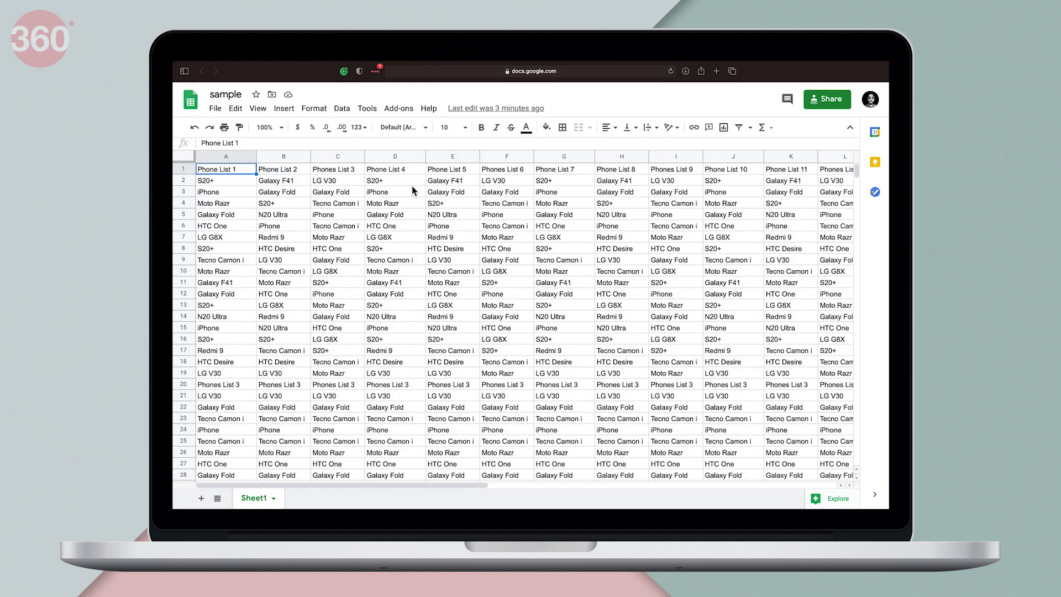
# Select column E and freeze up to it, keeping Phone List 1–5 fixed when scrolling right.
pyautogui.click(450, 158)
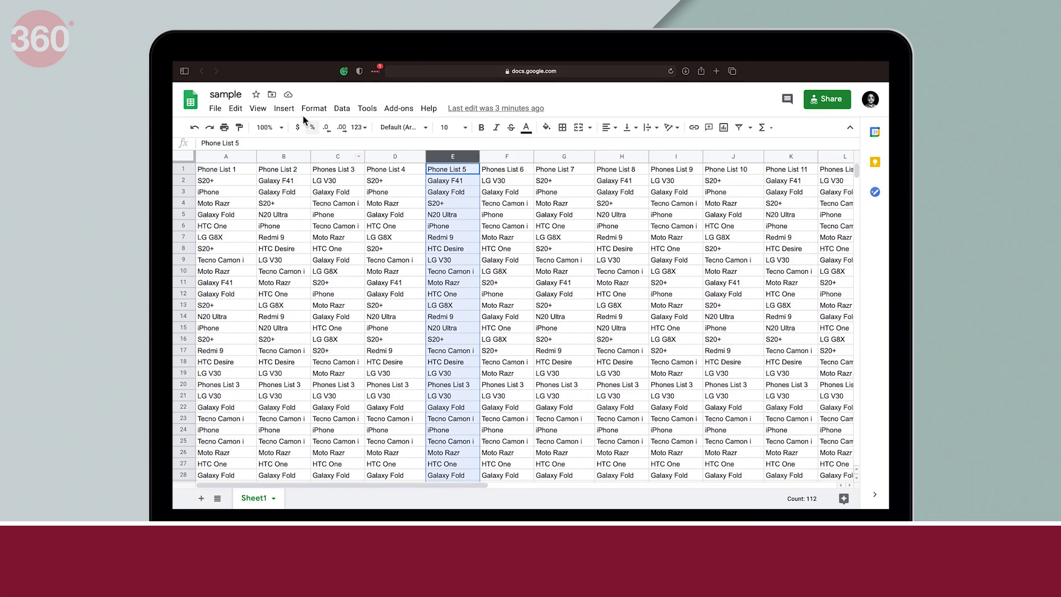
pyautogui.click(456, 160)
pyautogui.click(258, 108)
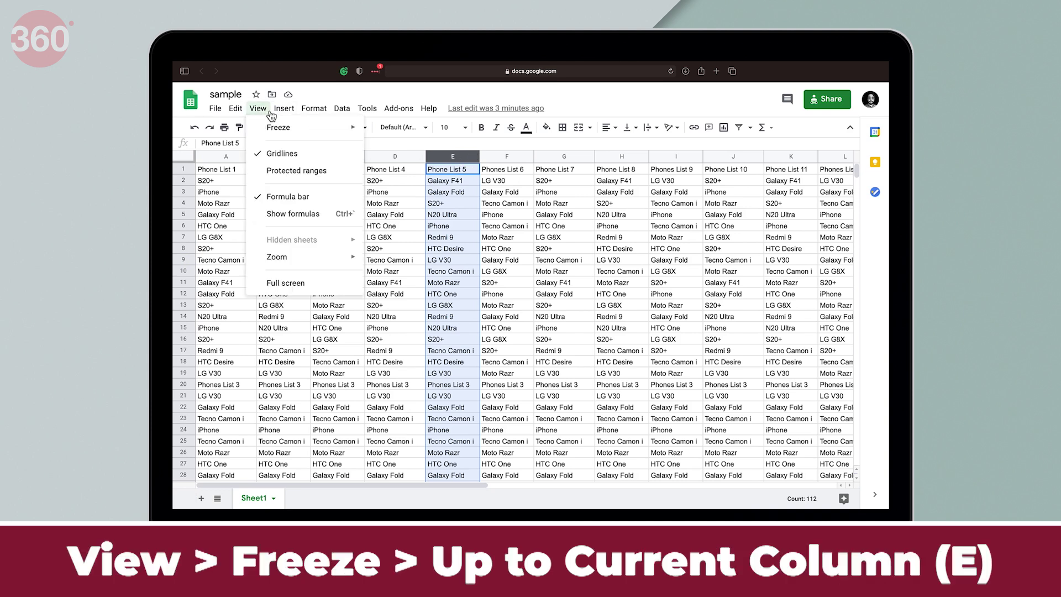
pyautogui.moveTo(279, 130)
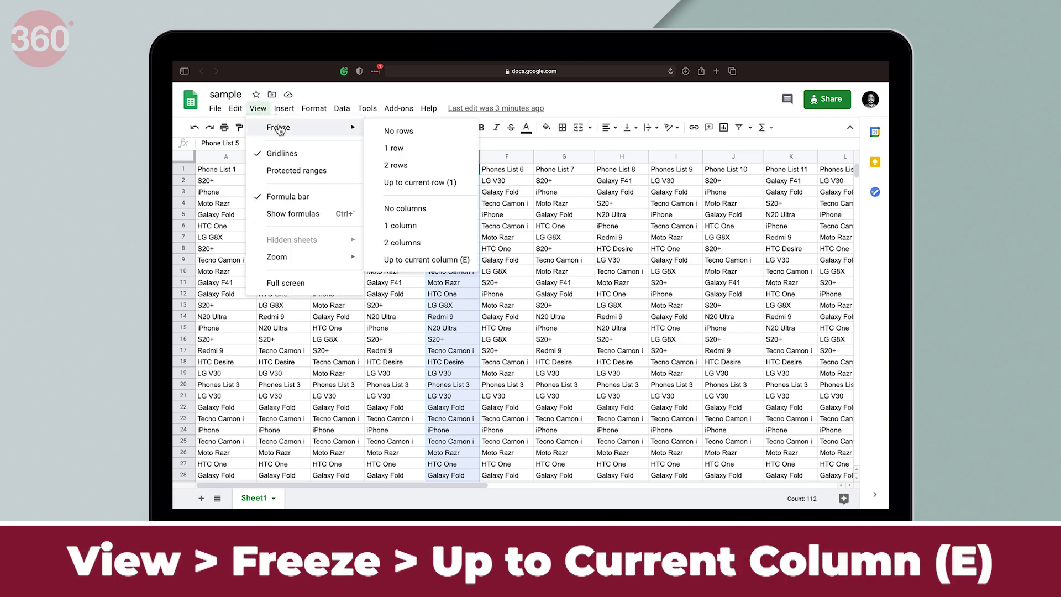
pyautogui.click(452, 264)
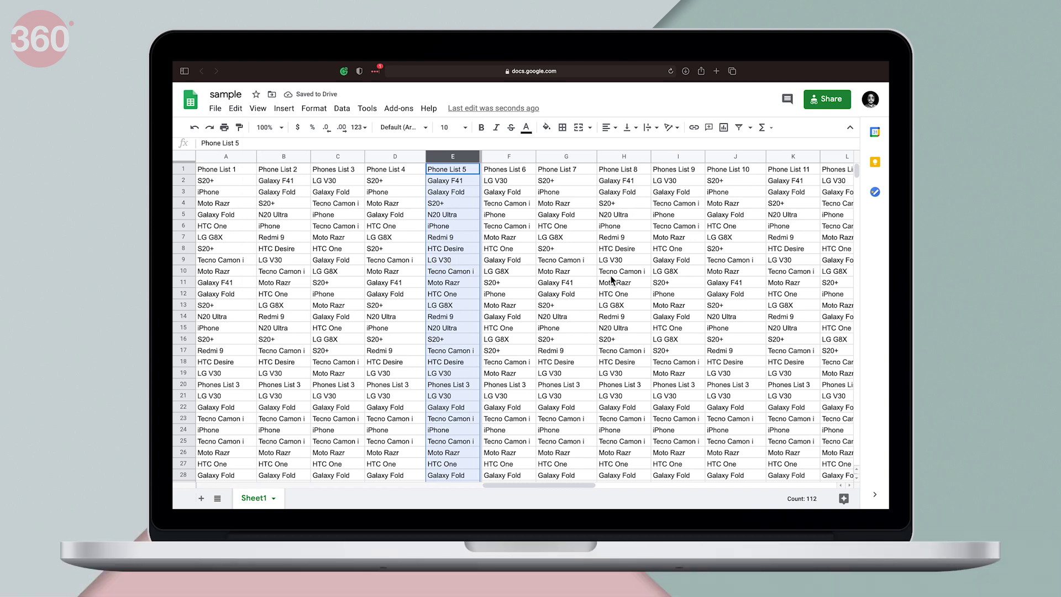
pyautogui.hscroll(5, 612, 280)
pyautogui.hscroll(-5, 612, 279)
# Select row 7 and freeze up to it, then scroll down and across to check.
pyautogui.click(184, 237)
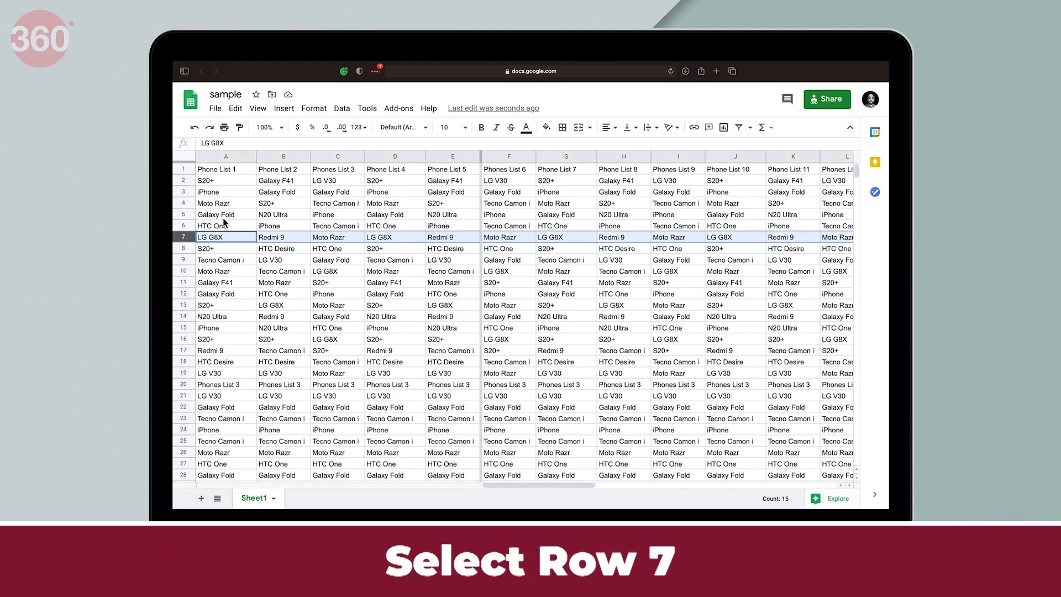
pyautogui.click(267, 112)
pyautogui.moveTo(274, 133)
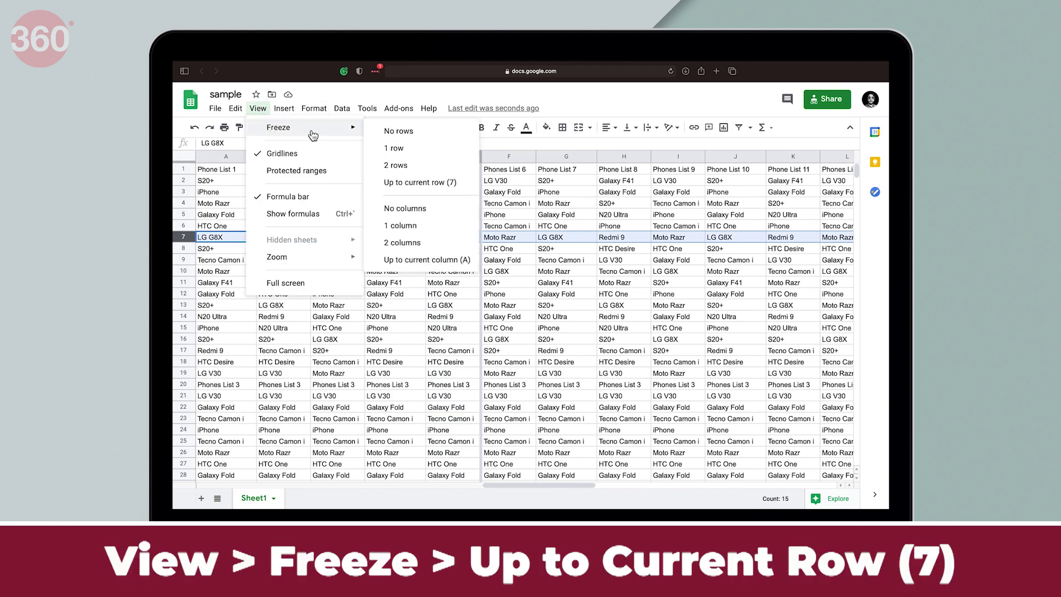
pyautogui.click(444, 188)
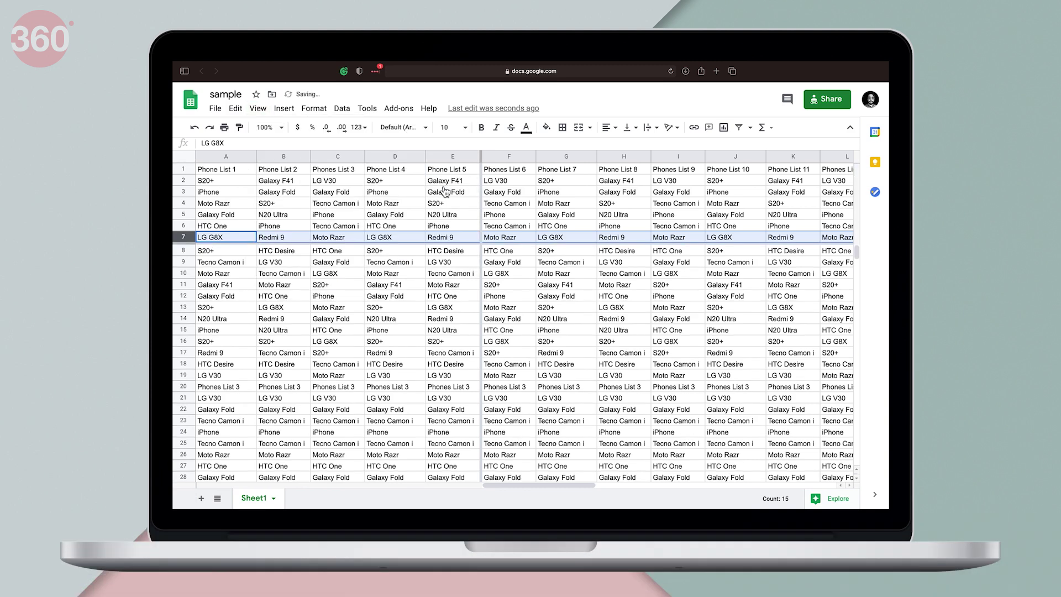
pyautogui.scroll(-15, 475, 296)
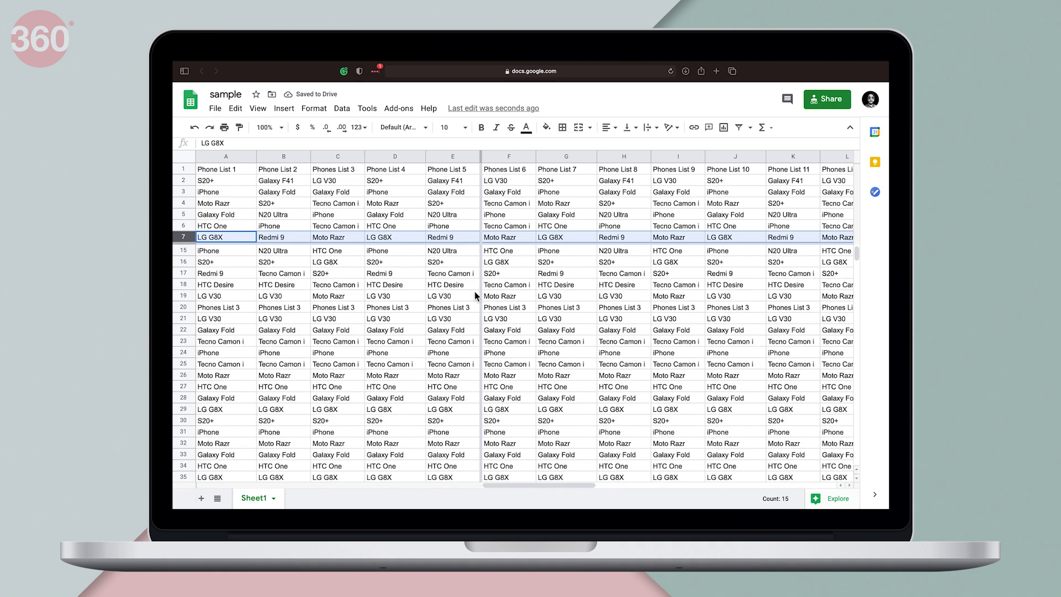
pyautogui.scroll(-3, 514, 298)
pyautogui.hscroll(5, 558, 302)
pyautogui.hscroll(-5, 558, 301)
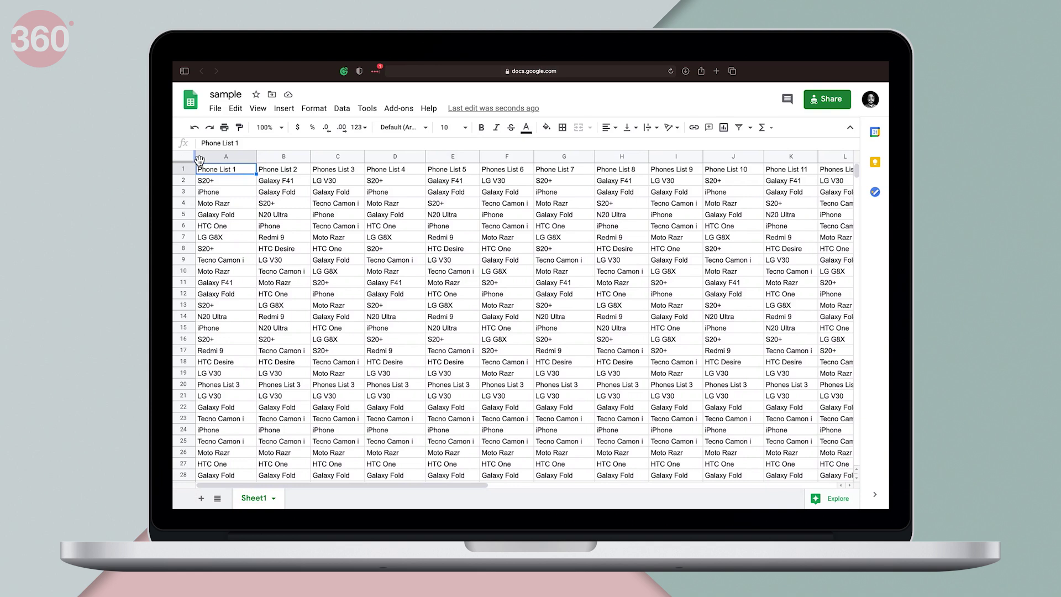
# Drag the freeze bar to just after column A so Phone List 1 stays fixed sideways.
pyautogui.moveTo(200, 161); pyautogui.dragTo(262, 166)
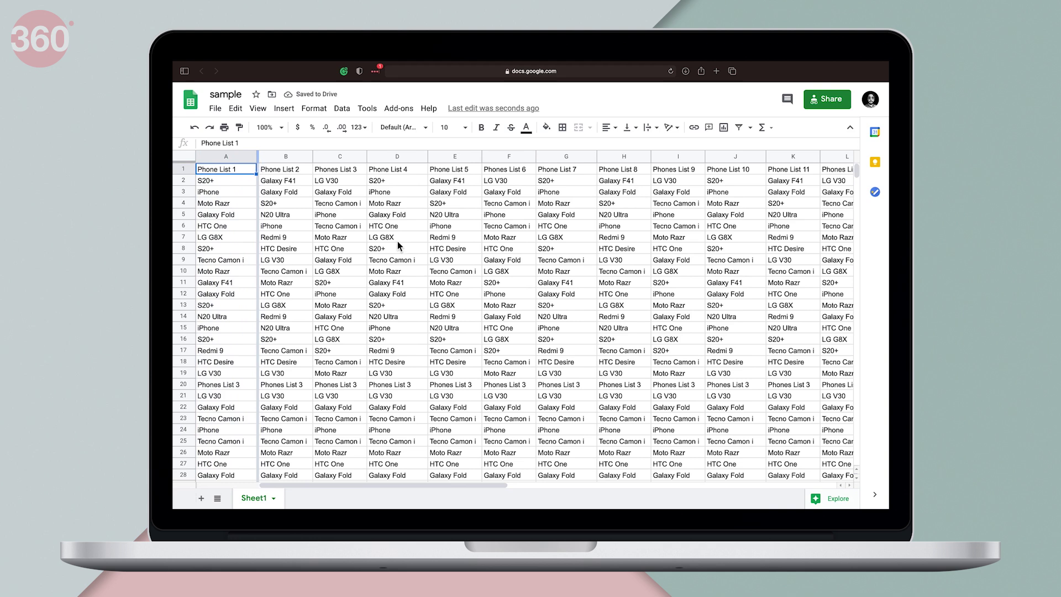
pyautogui.hscroll(15, 397, 240)
pyautogui.hscroll(-15, 397, 245)
pyautogui.hscroll(15, 396, 241)
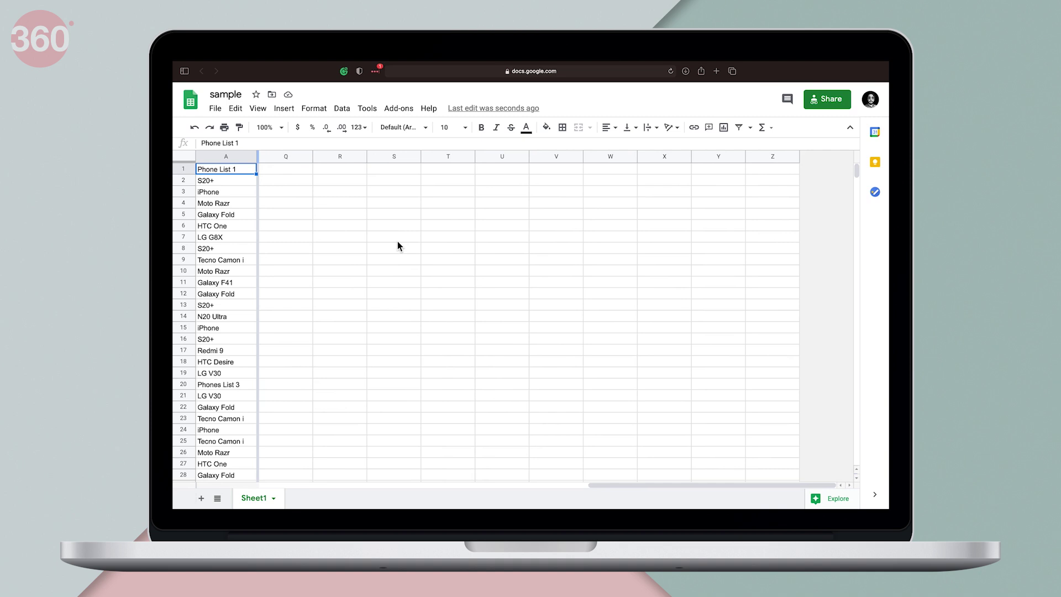
pyautogui.hscroll(-15, 397, 241)
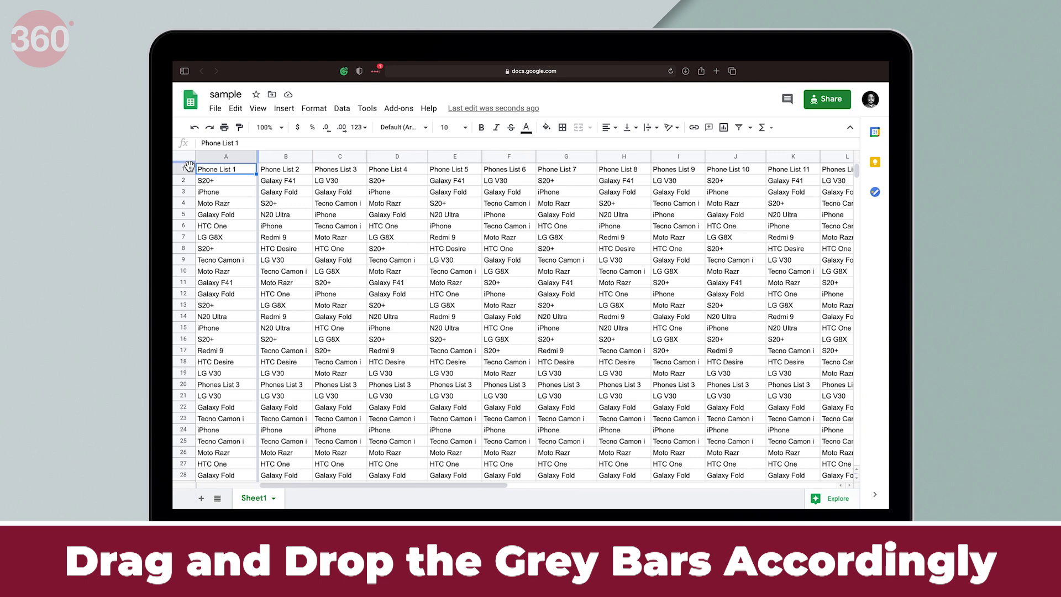
# Freeze header row 1 of the phone list and check that it stays fixed.
pyautogui.moveTo(189, 166); pyautogui.dragTo(189, 178)
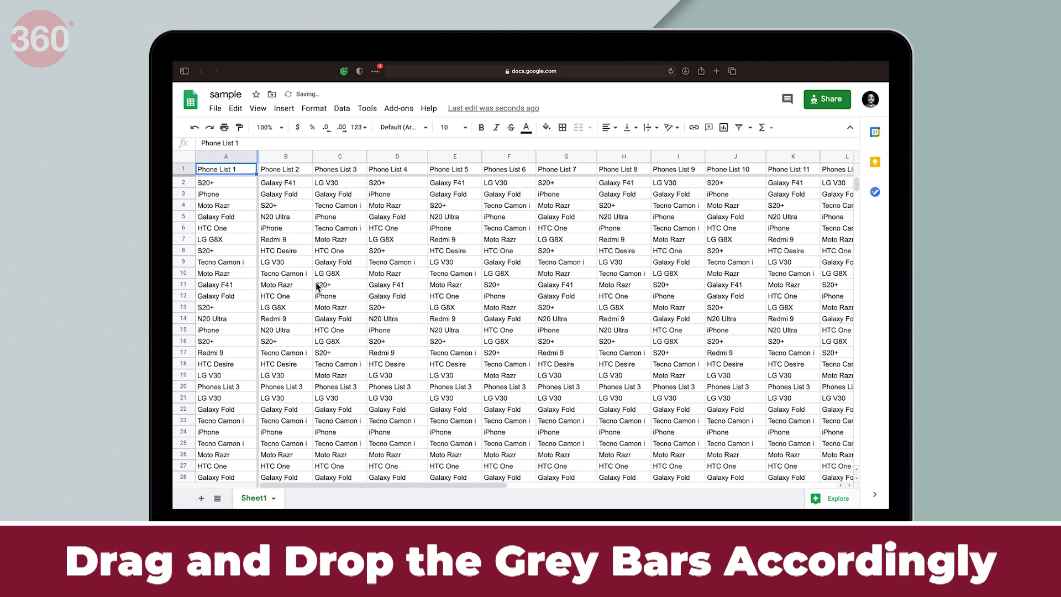
pyautogui.scroll(-10, 318, 287)
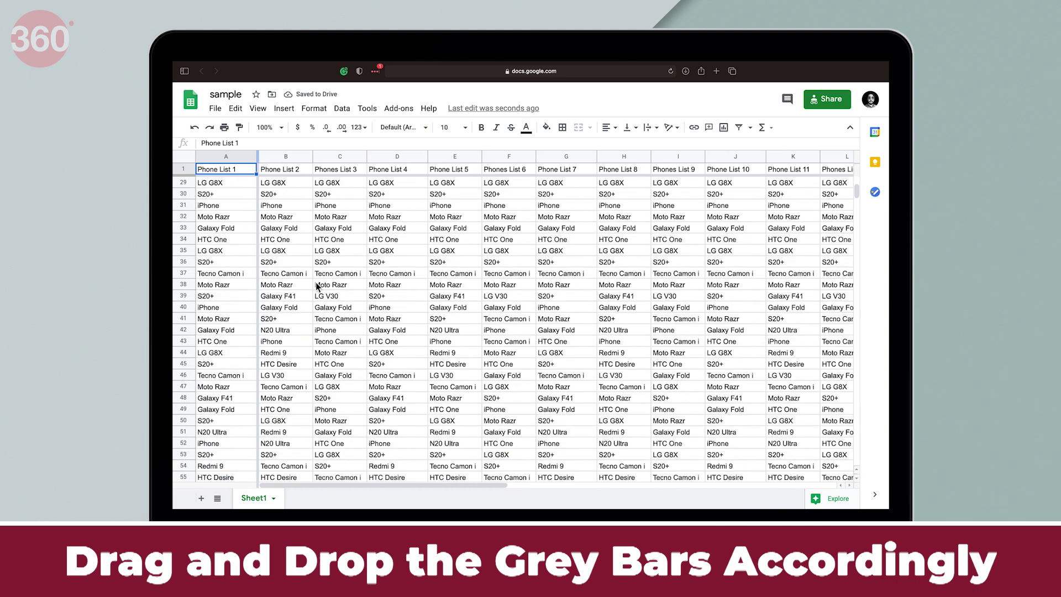
pyautogui.scroll(-12, 318, 286)
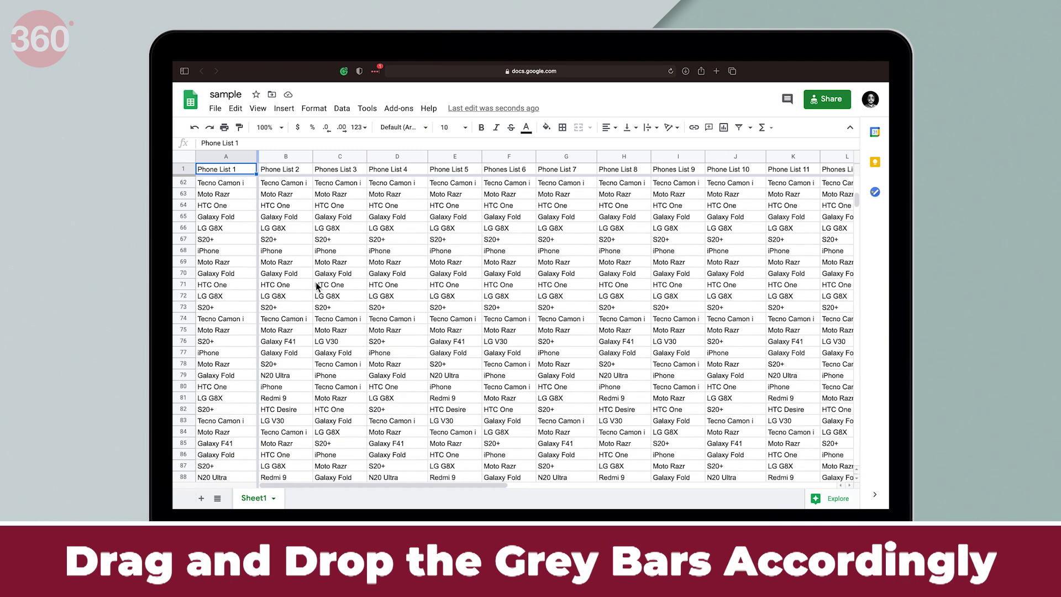
pyautogui.scroll(20, 318, 286)
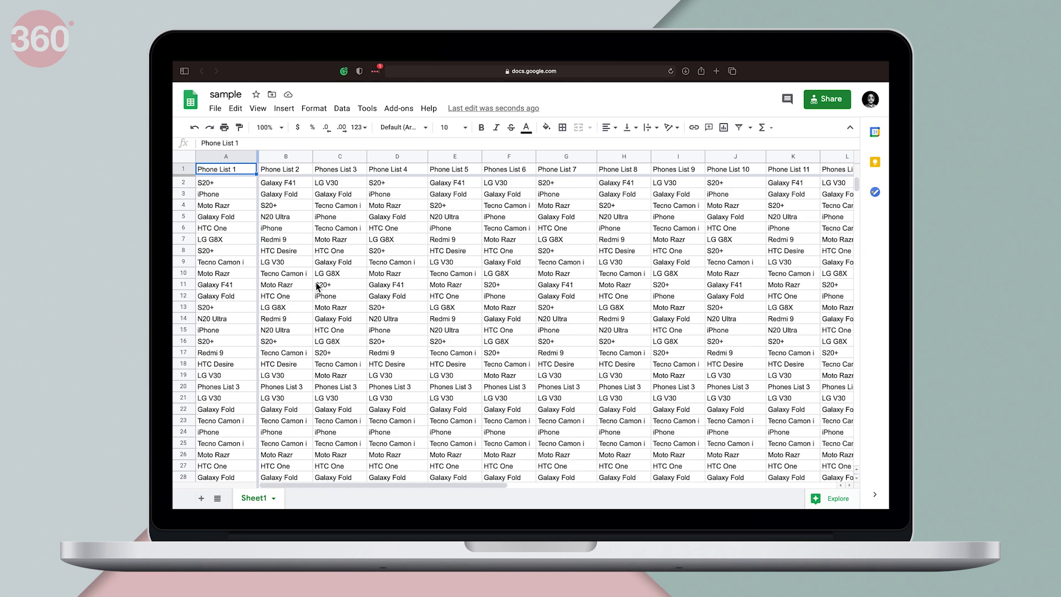
# Extend the freeze to columns A–D and rows 1–4, then verify it.
pyautogui.moveTo(262, 162); pyautogui.dragTo(419, 159)
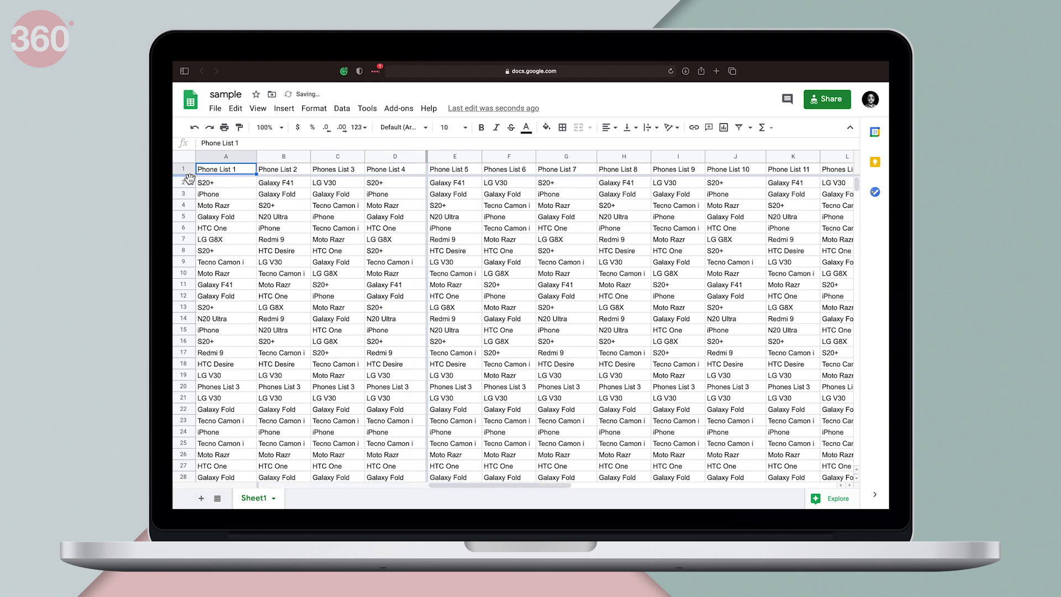
pyautogui.moveTo(189, 179); pyautogui.dragTo(188, 213)
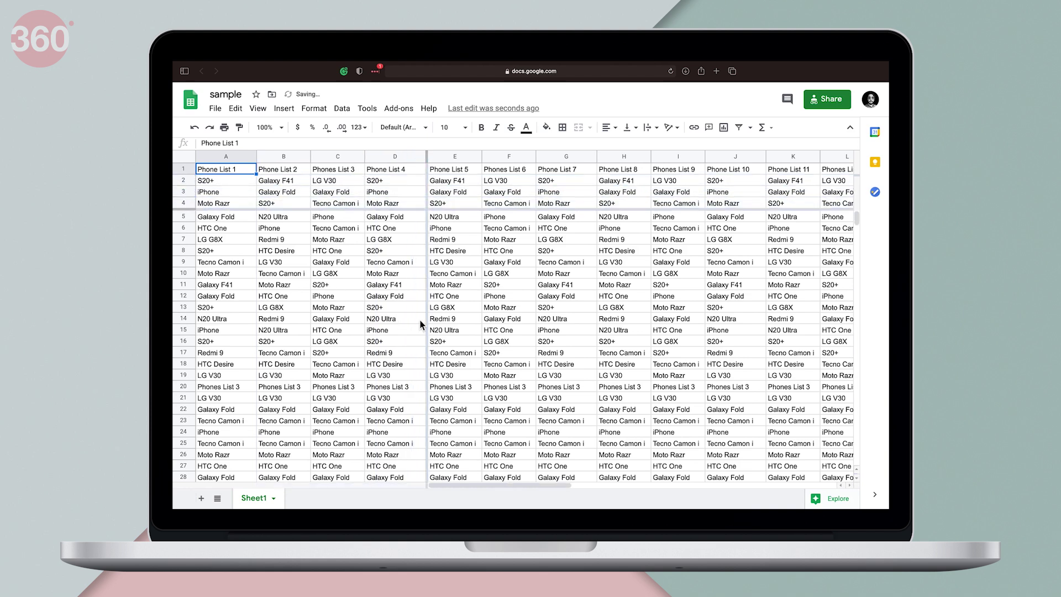
pyautogui.scroll(-4, 445, 323)
pyautogui.hscroll(5, 451, 325)
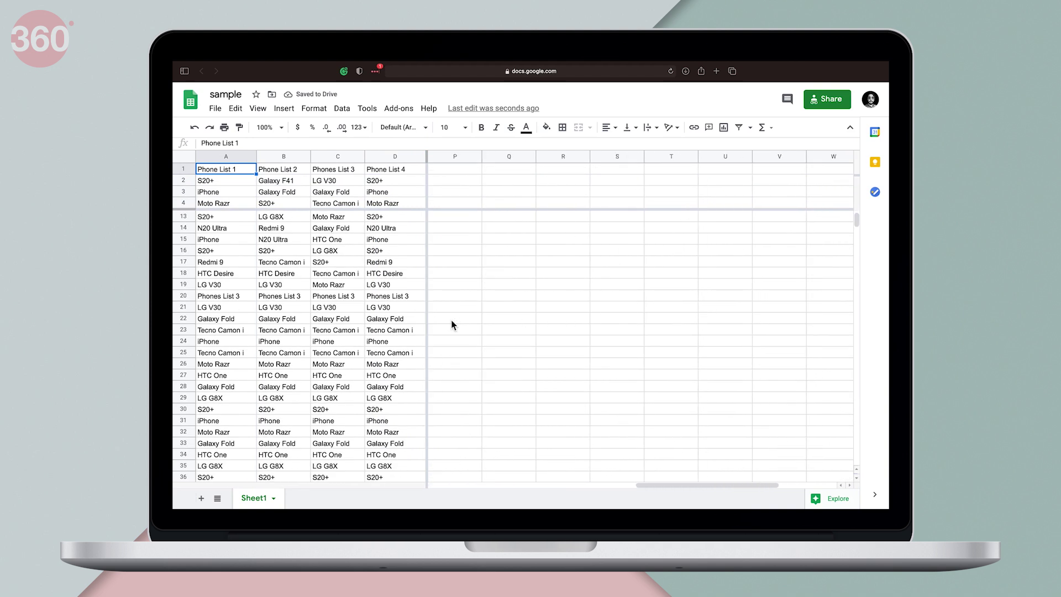
pyautogui.scroll(-8, 481, 335)
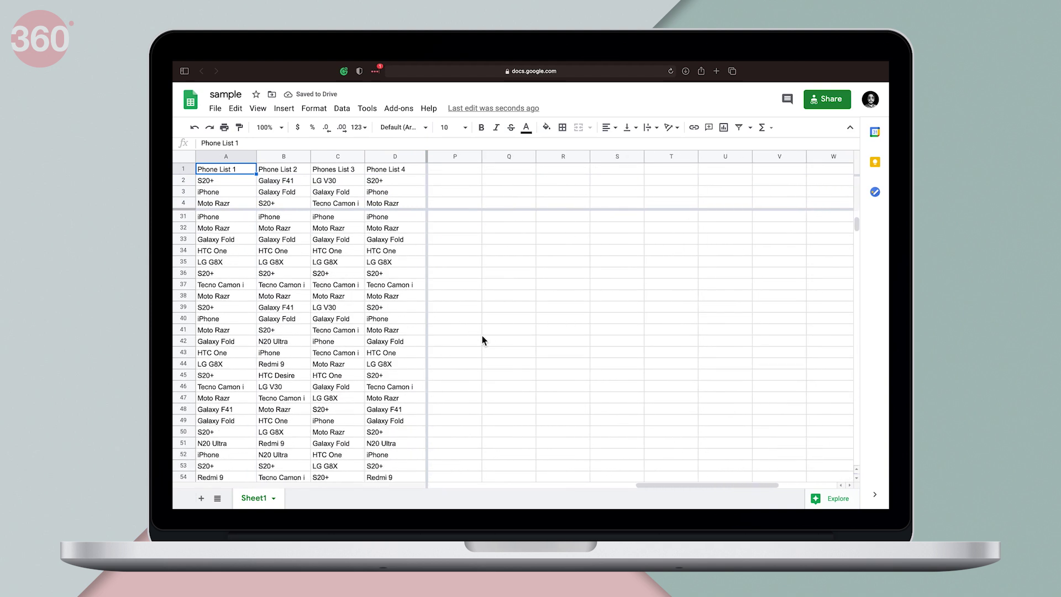
pyautogui.hscroll(-5, 482, 336)
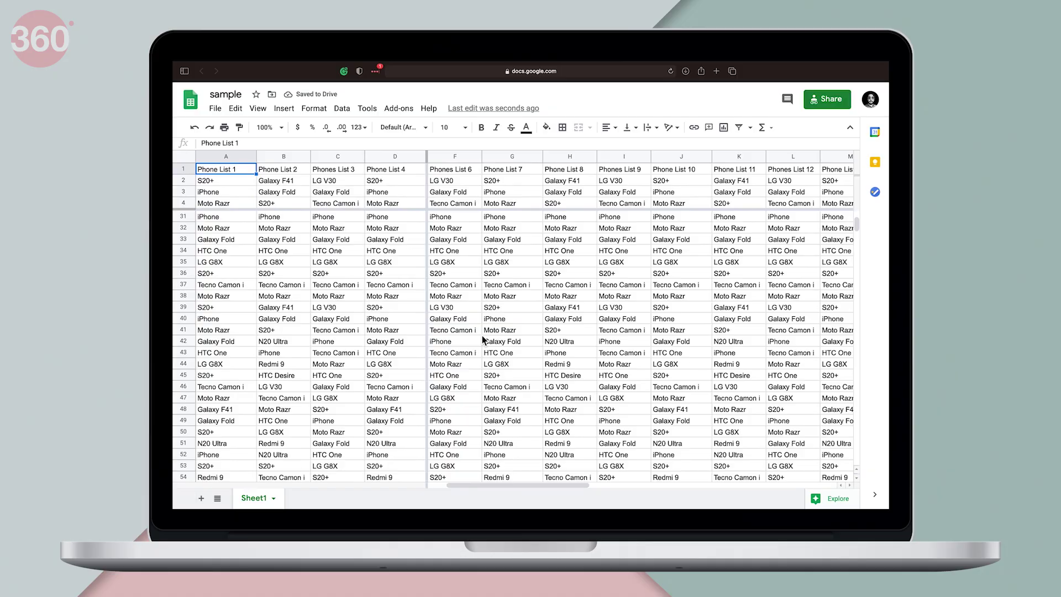